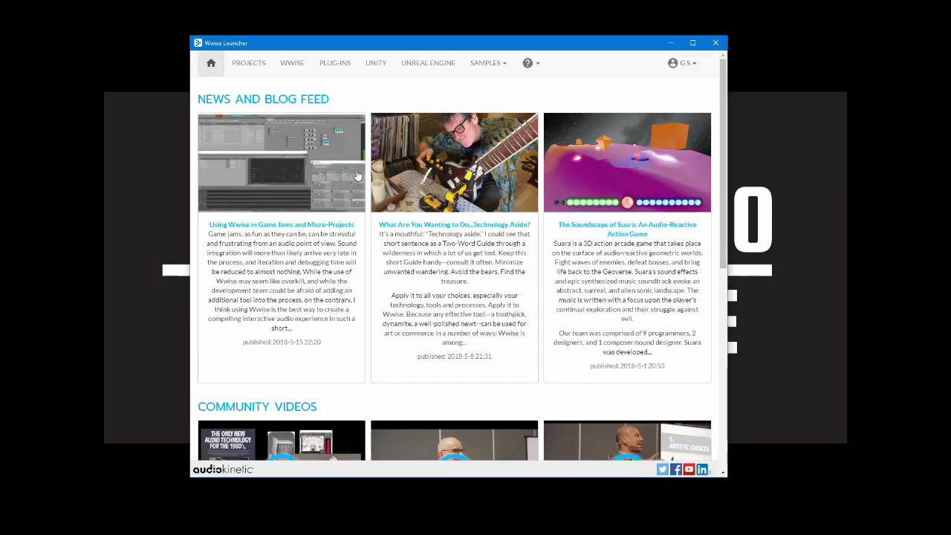
Choose Wwise 2017.2.4.6590 with SDK (C++), Offline Documentation, Cube (Demo) and Windows/UWP platforms
click(293, 67)
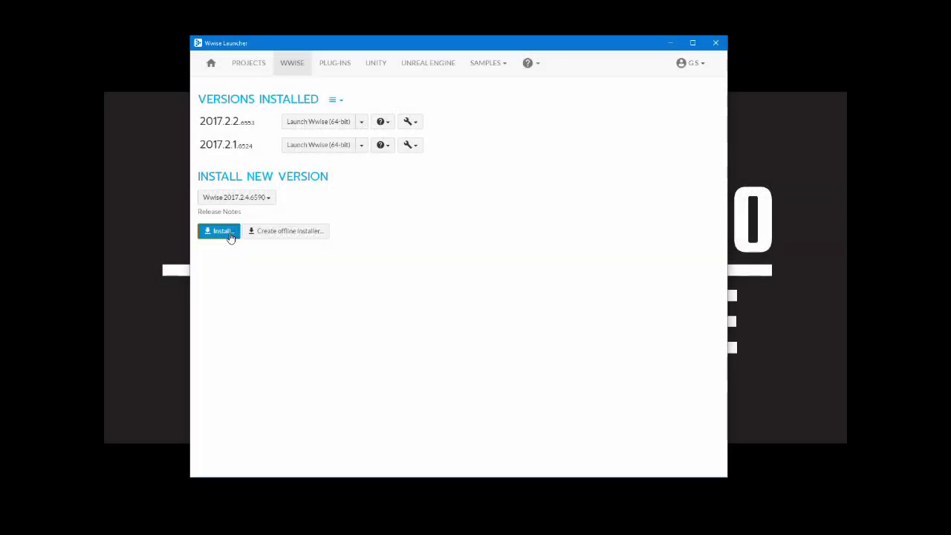
click(225, 231)
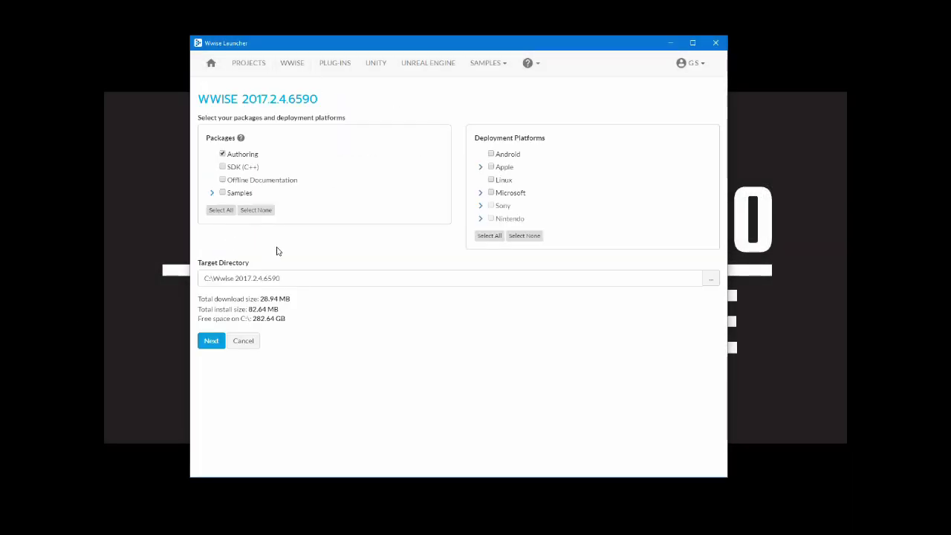
click(212, 194)
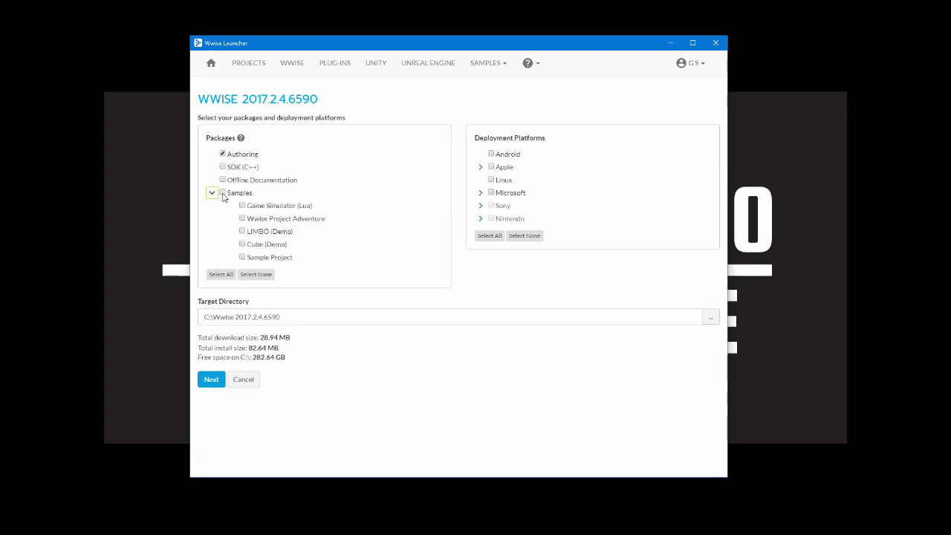
click(222, 168)
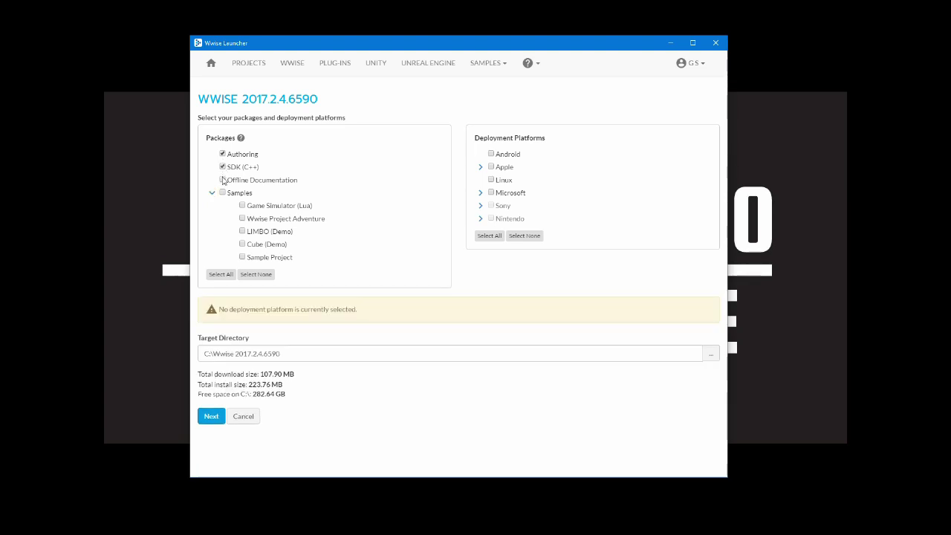
click(222, 181)
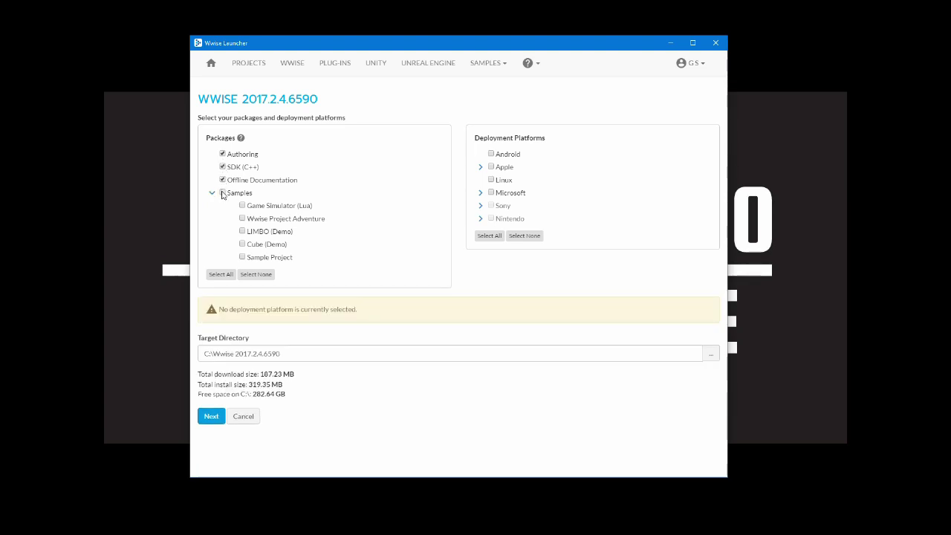
click(243, 244)
click(480, 194)
click(491, 192)
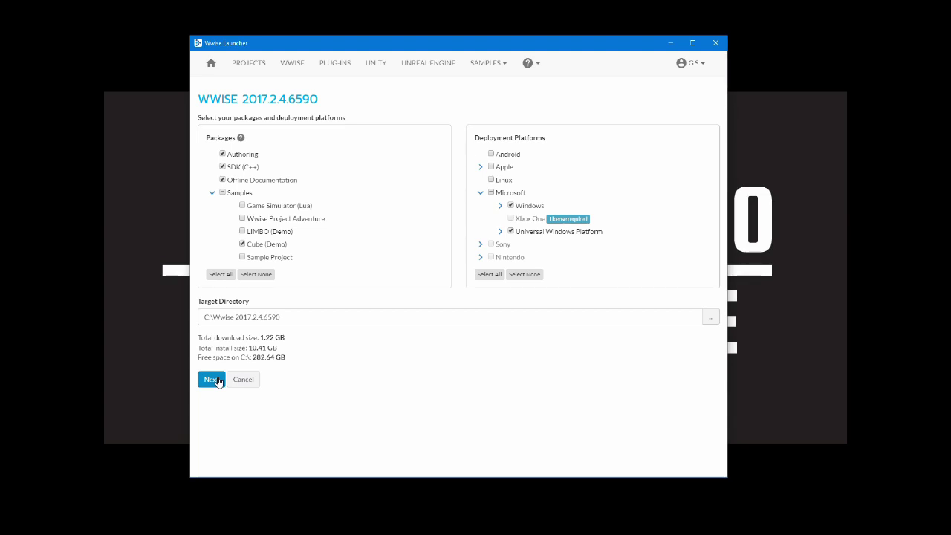
Confirm the target directory path, skip the plug-in choices and start the installation
click(282, 318)
drag(282, 317, 202, 317)
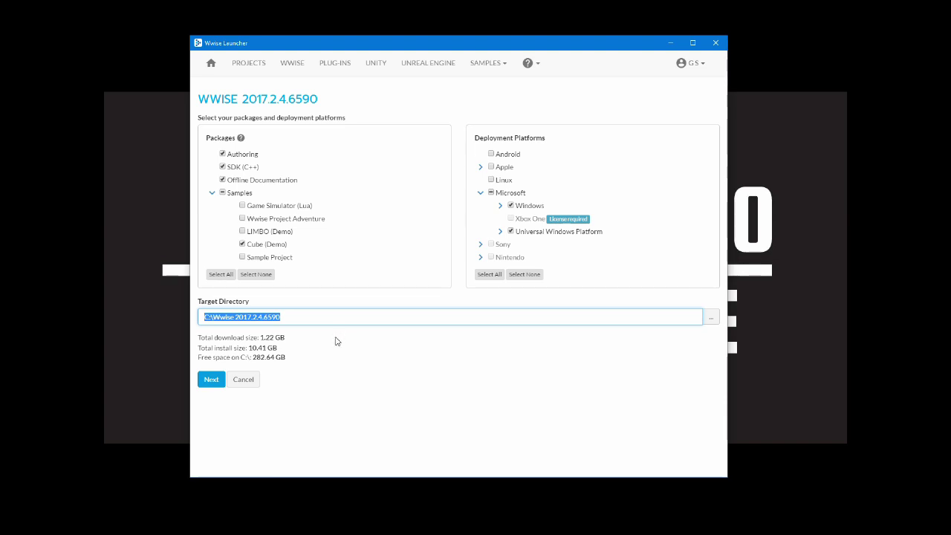
click(211, 380)
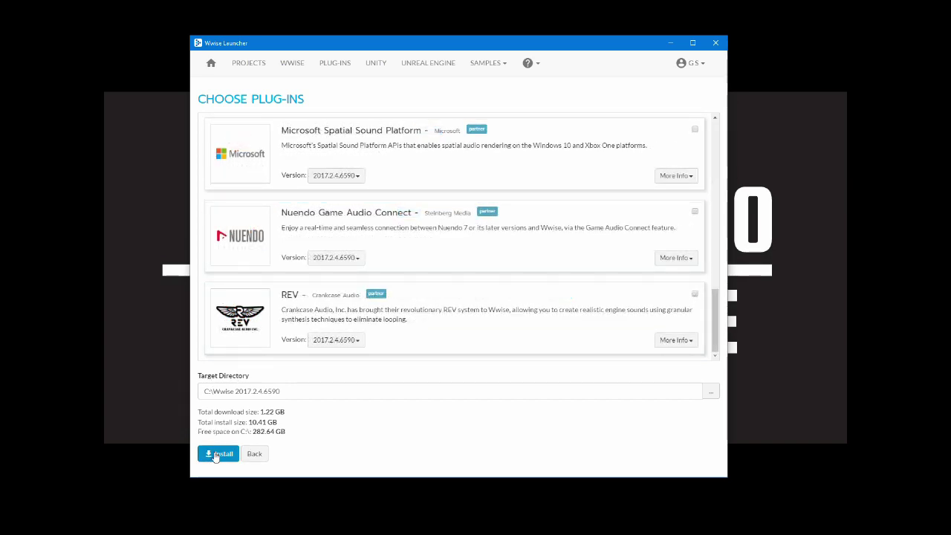
click(215, 456)
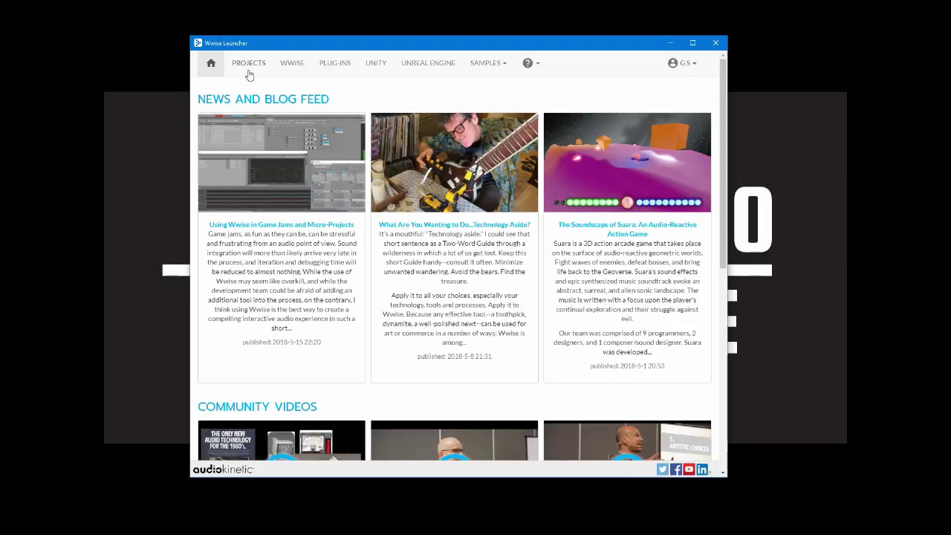
From the SAMPLES list, open the Cube sample's containing folder via its Run Cube dropdown
click(250, 69)
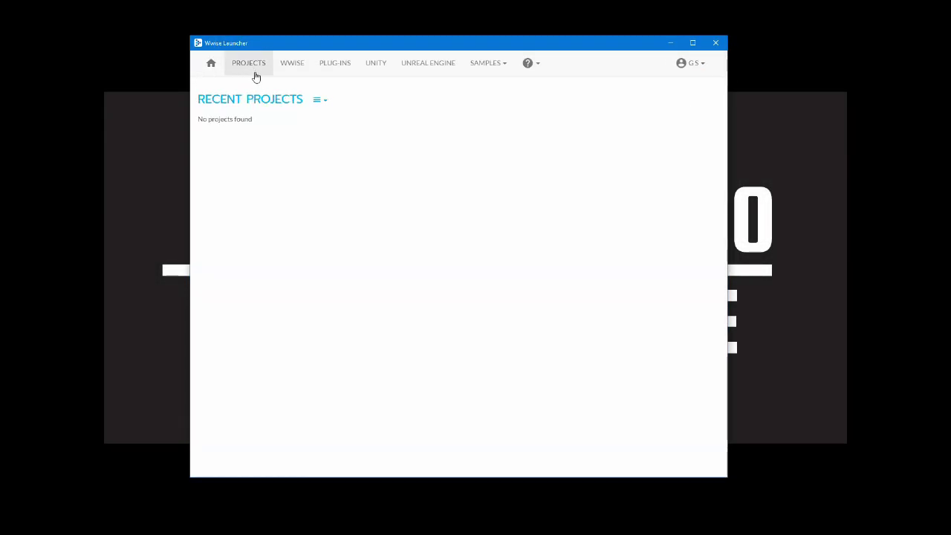
click(326, 104)
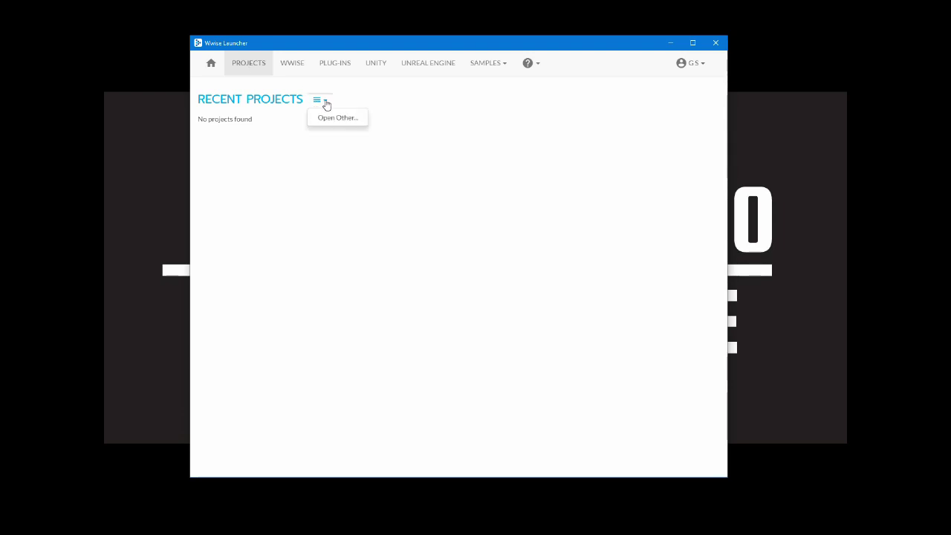
click(320, 149)
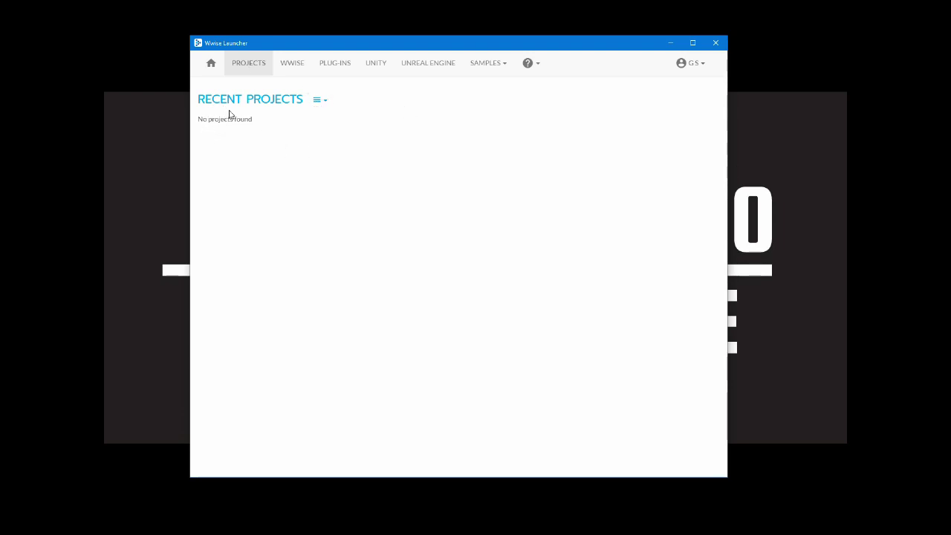
click(505, 66)
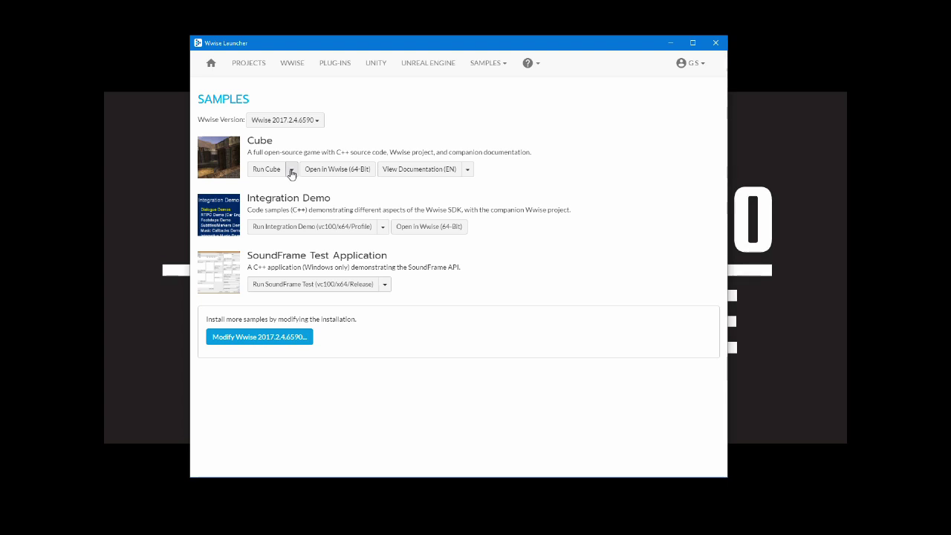
click(292, 170)
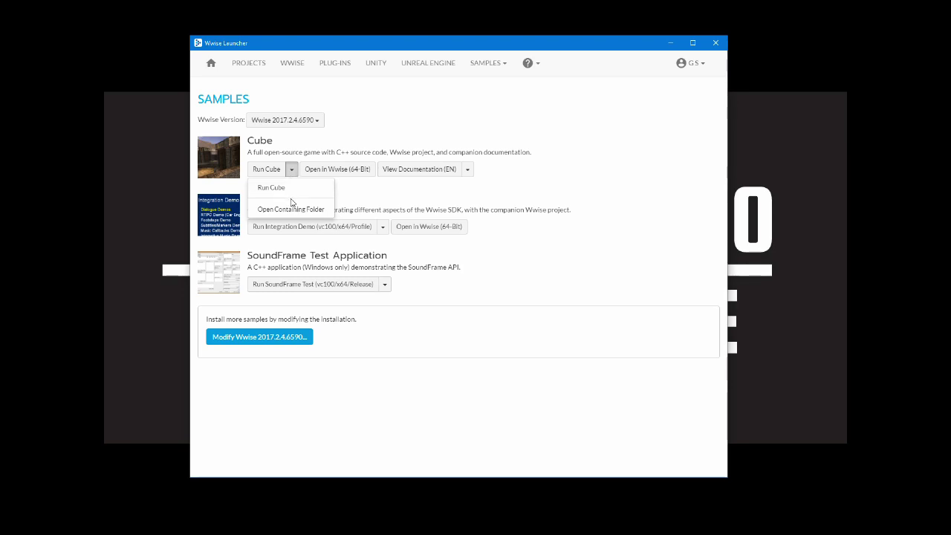
click(291, 210)
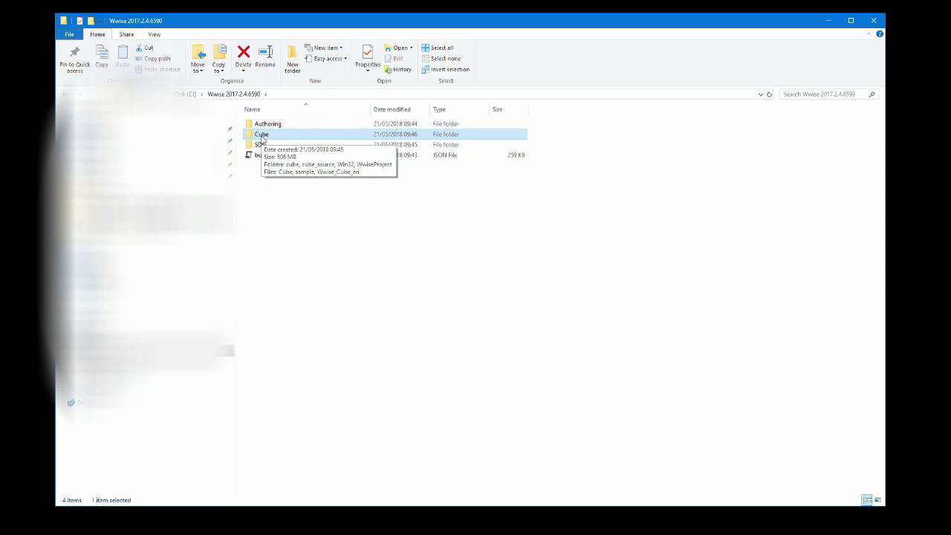
Create a shortcut to the Cube folder and place it on the desktop
right_click(261, 139)
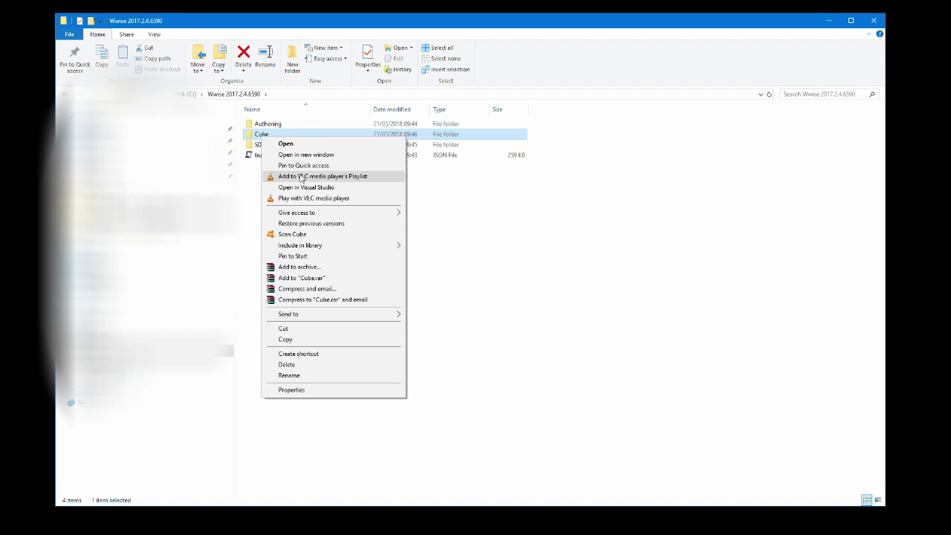
click(312, 356)
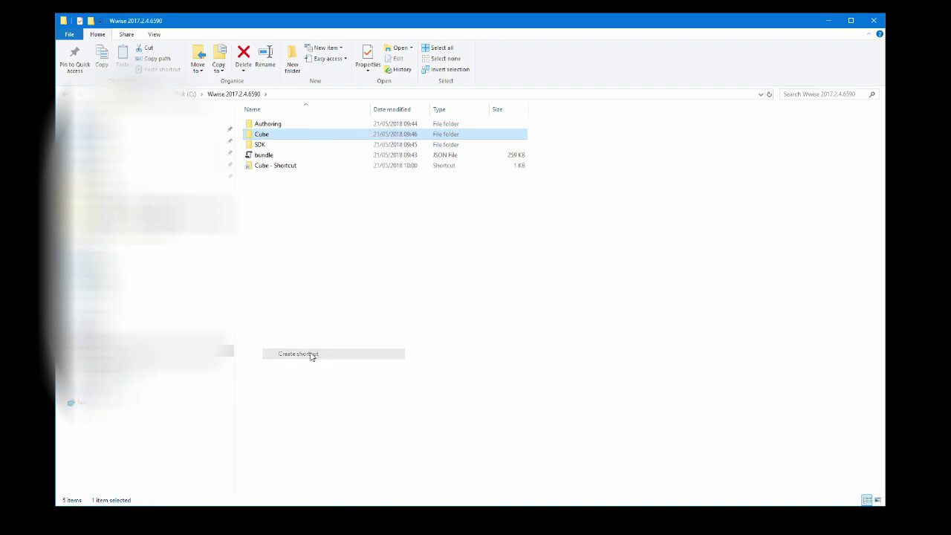
click(270, 167)
drag(270, 168, 27, 73)
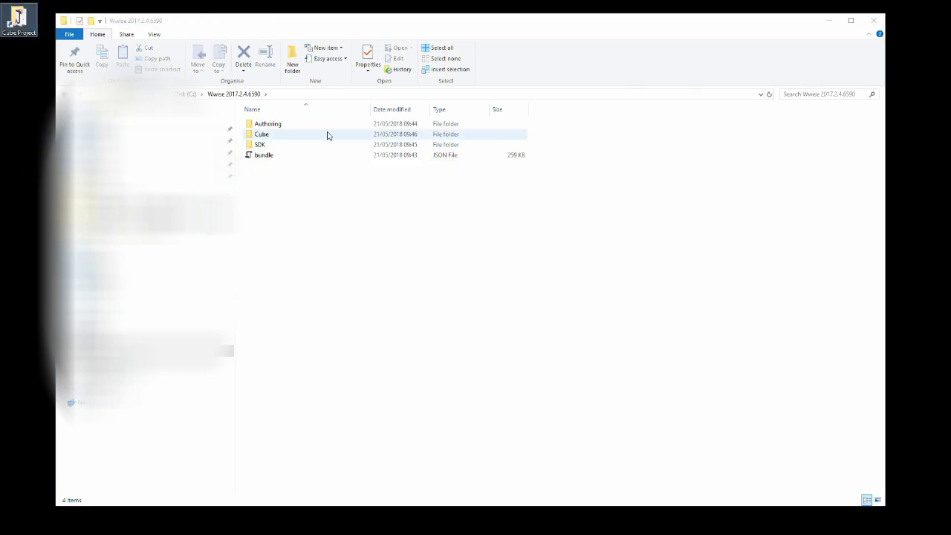
Open the Cube folder and then its WwiseProject folder
double_click(286, 136)
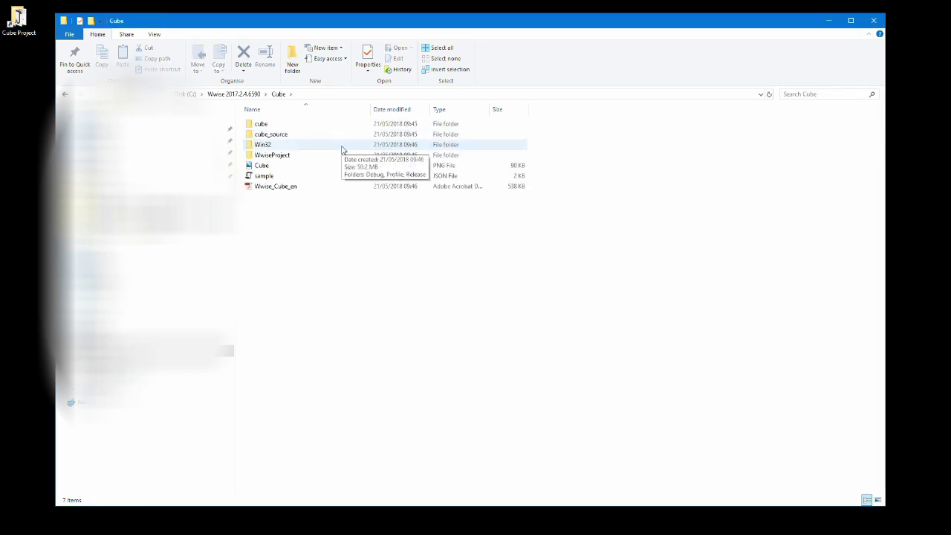
click(269, 125)
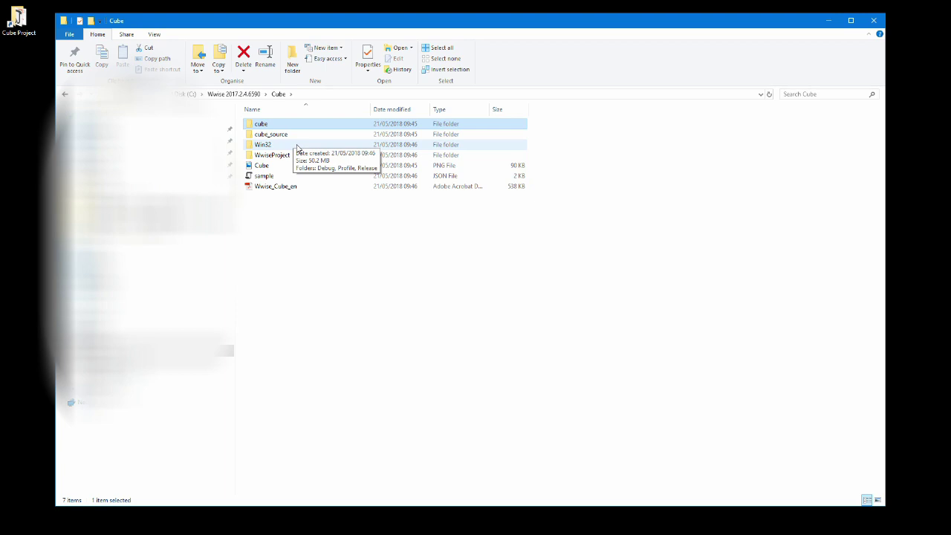
click(294, 156)
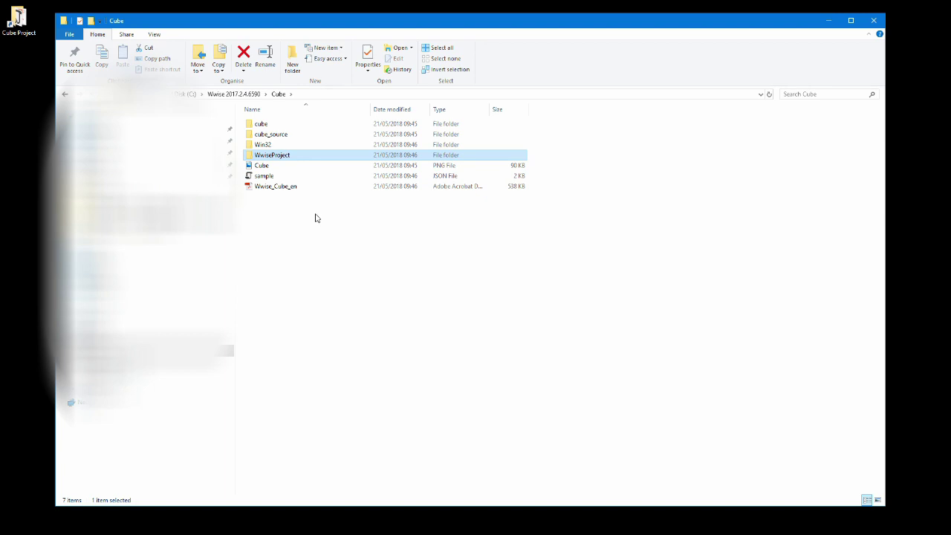
double_click(292, 158)
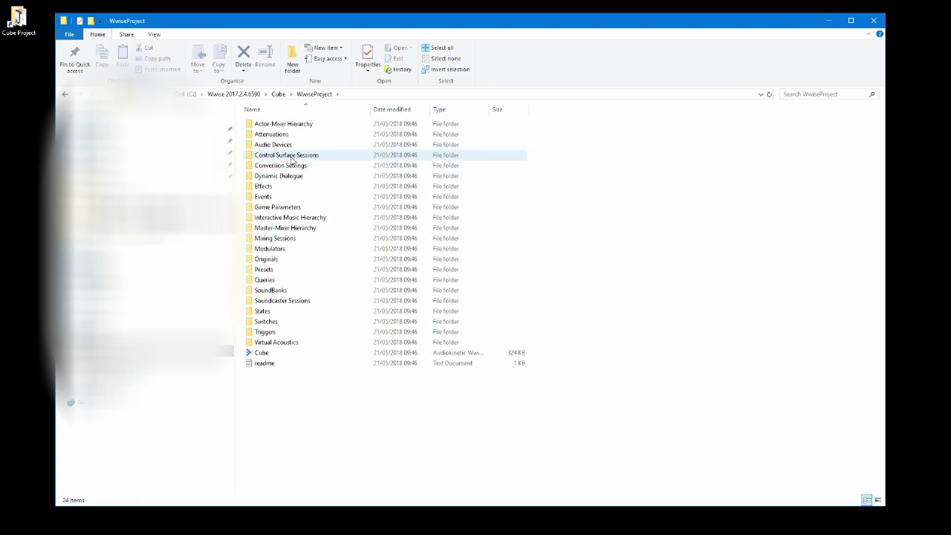
Open the Cube Wwise project, then run cube-profile from the Cube install's cube folder
double_click(312, 354)
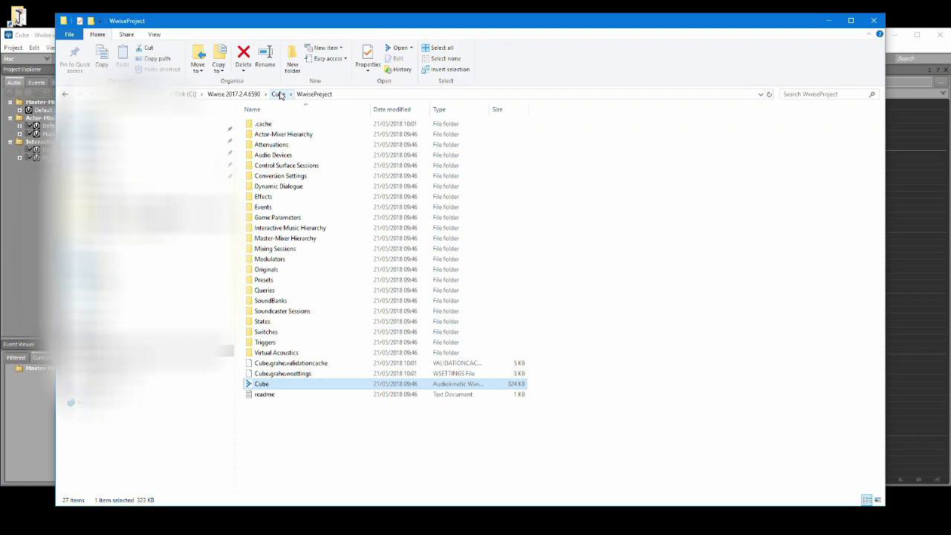
click(277, 94)
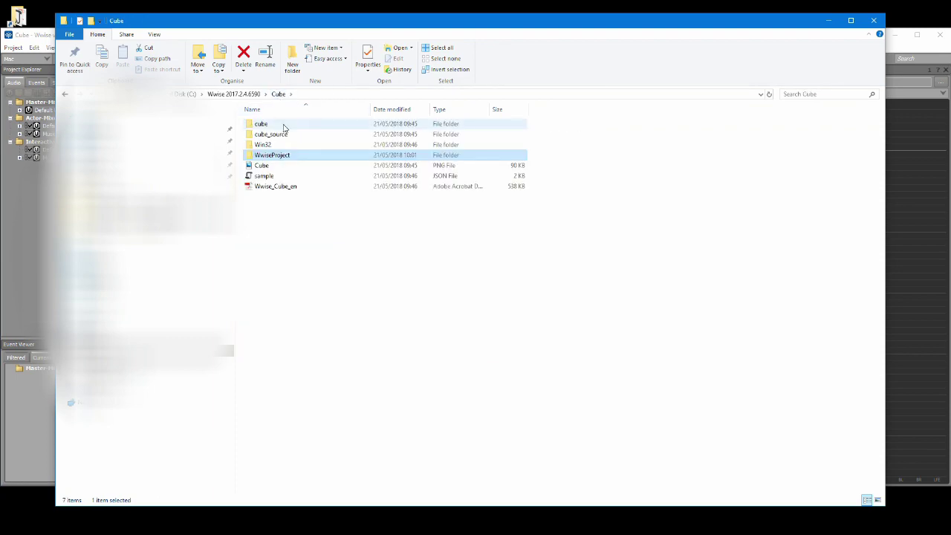
double_click(284, 128)
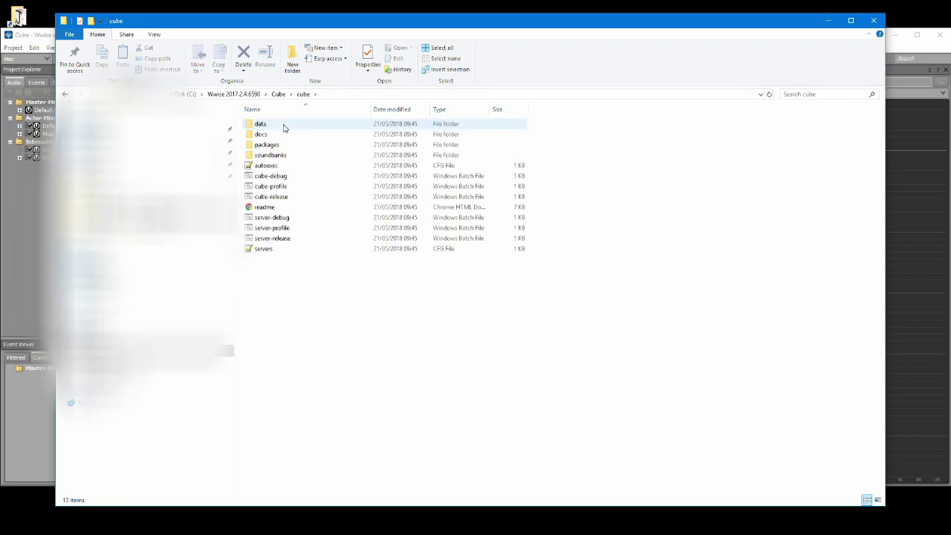
double_click(285, 187)
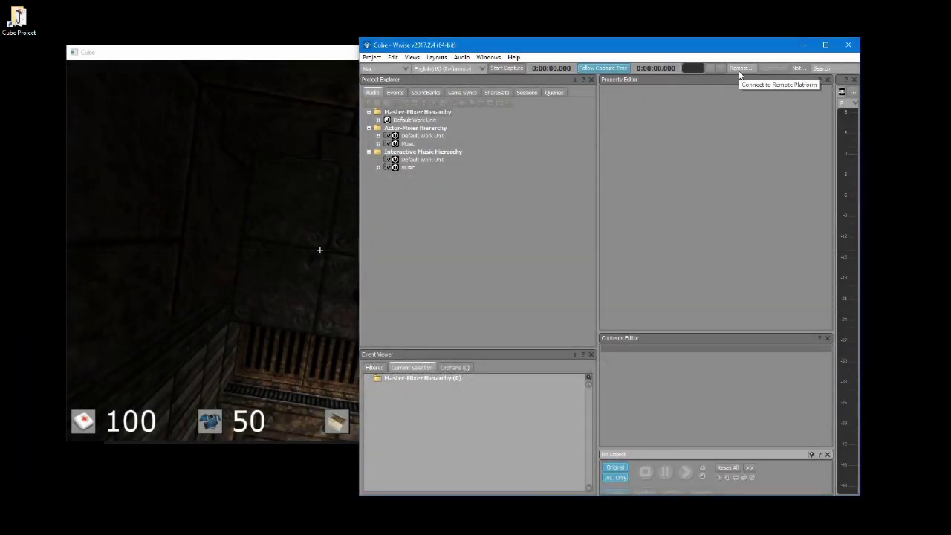
Connect Wwise through Remote Connections to the local Cube game instance
click(739, 68)
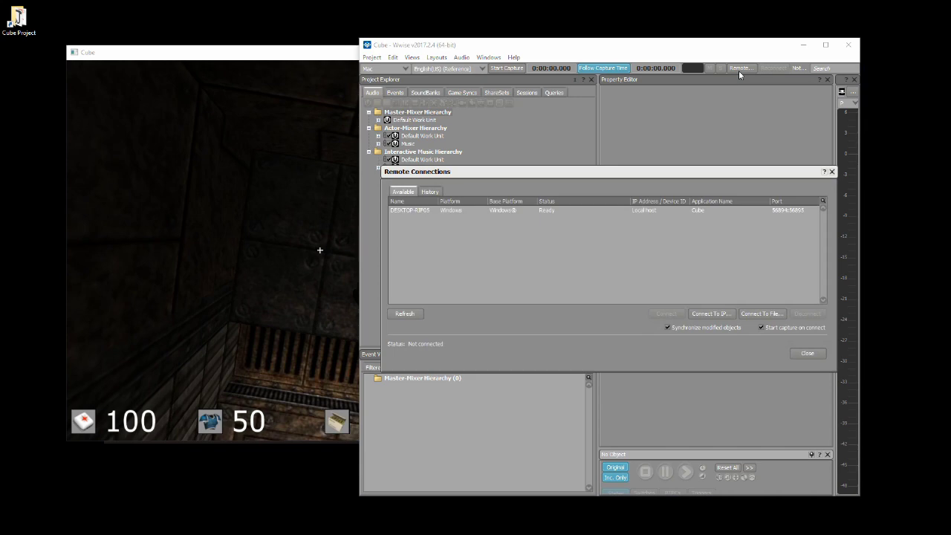
click(555, 210)
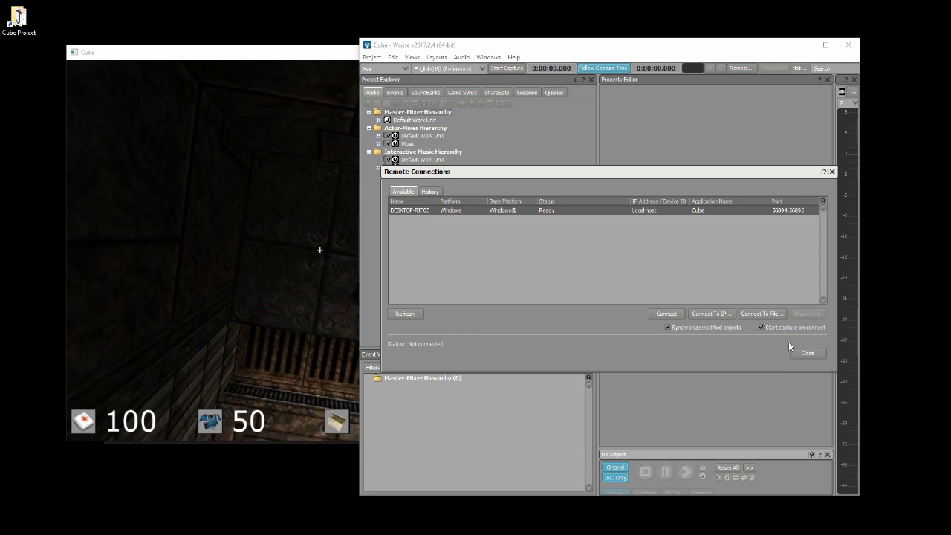
double_click(713, 210)
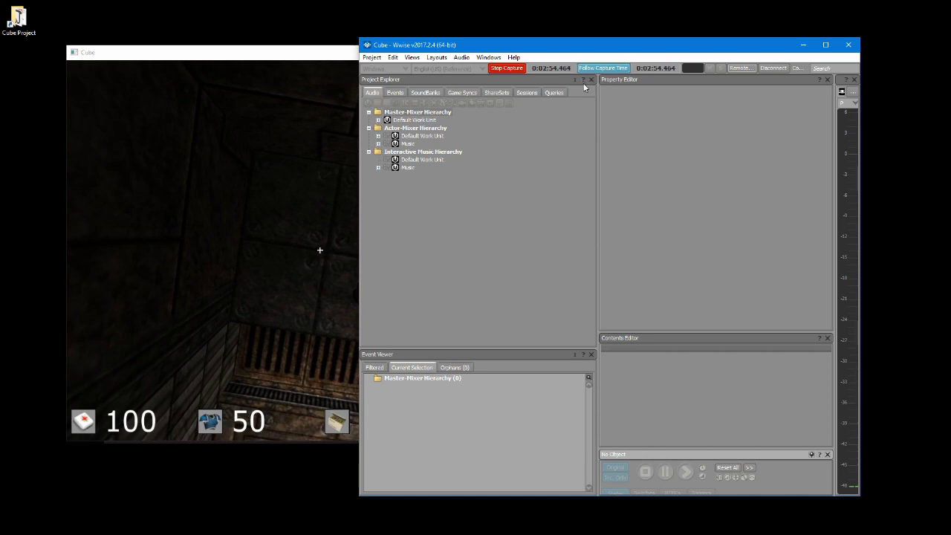
Apply the Profiler layout, then move and widen the Wwise window to show the Advanced Profiler
click(439, 60)
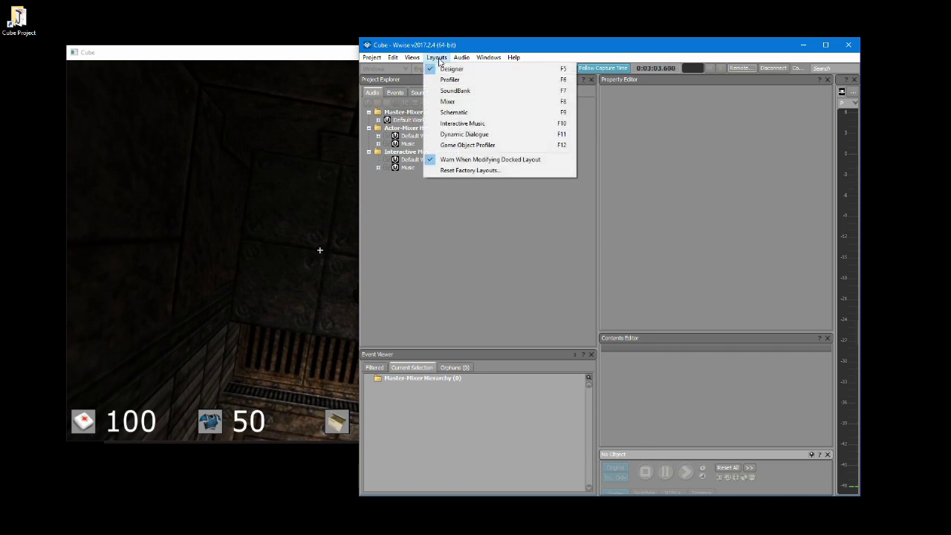
click(448, 79)
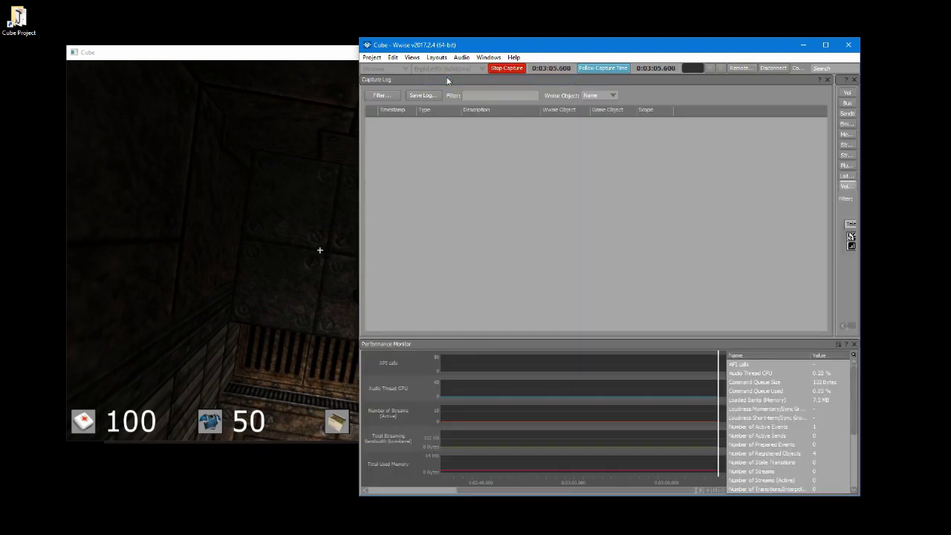
drag(524, 45, 291, 30)
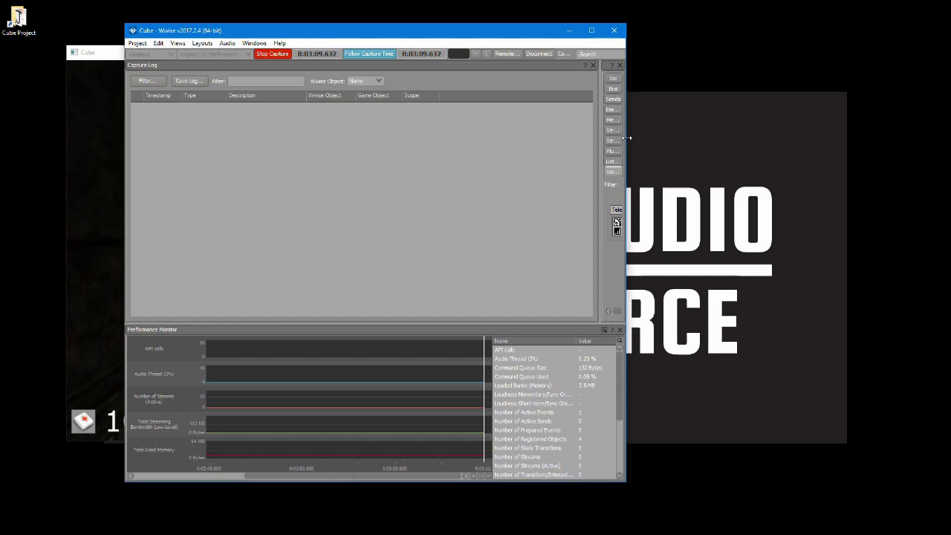
drag(625, 144, 868, 147)
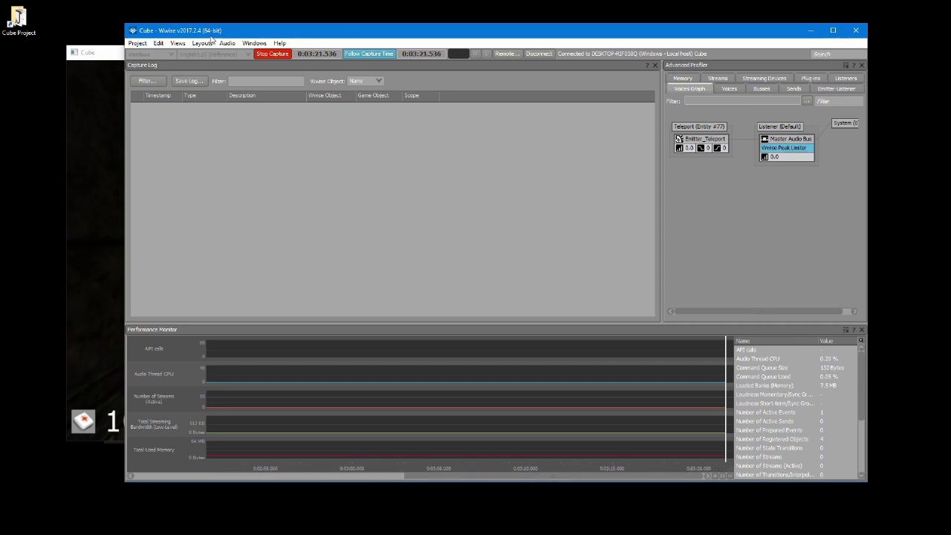
Place Cube beside Wwise, then walk, fire the shotgun and jump for the armour pickup
drag(214, 36, 604, 42)
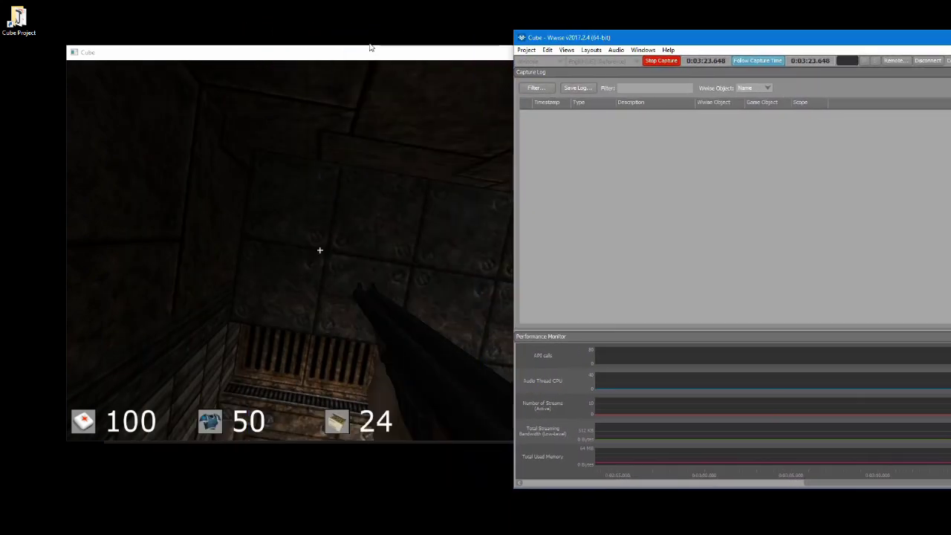
drag(356, 53, 290, 42)
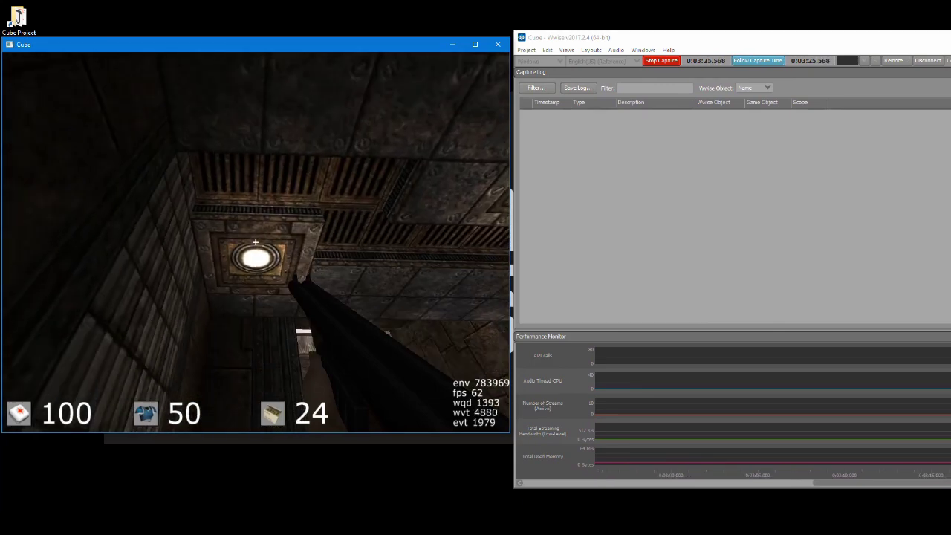
key(w)
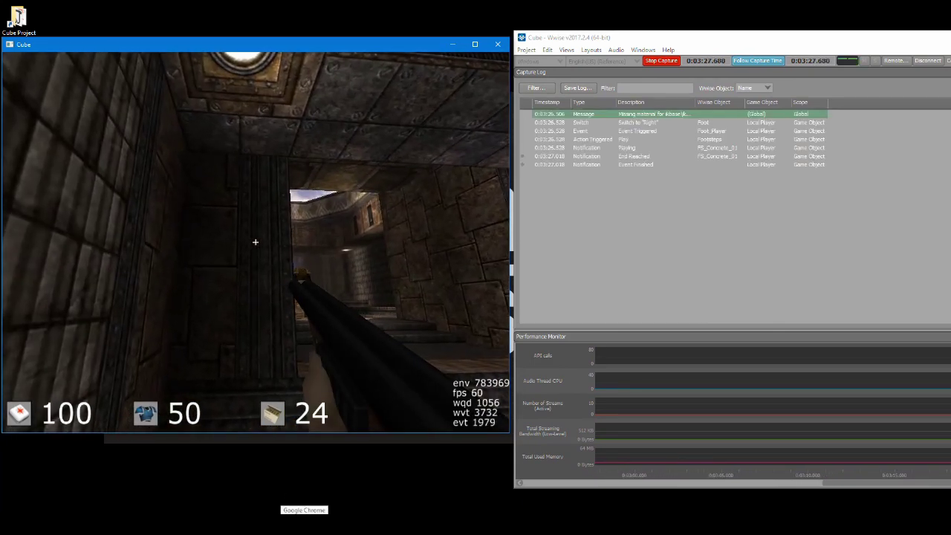
key(w)
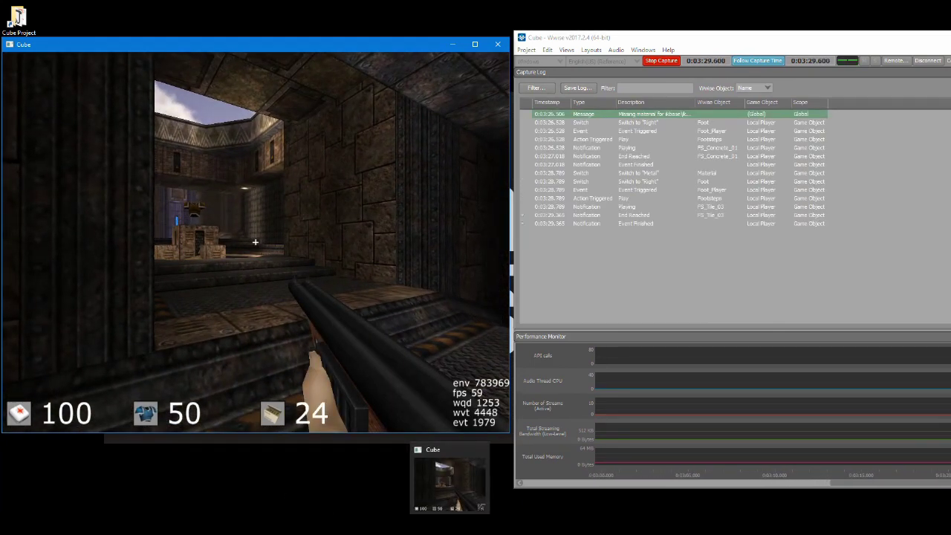
key(w)
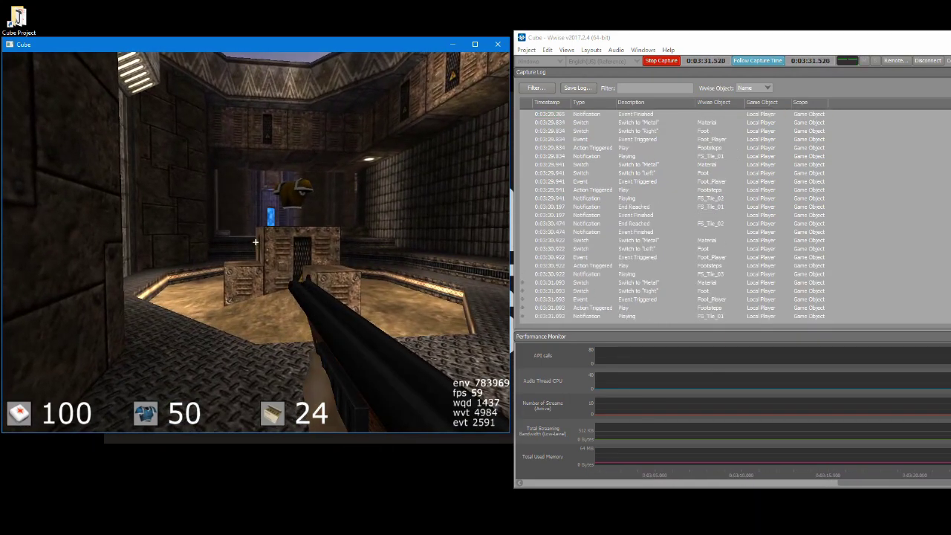
click(254, 242)
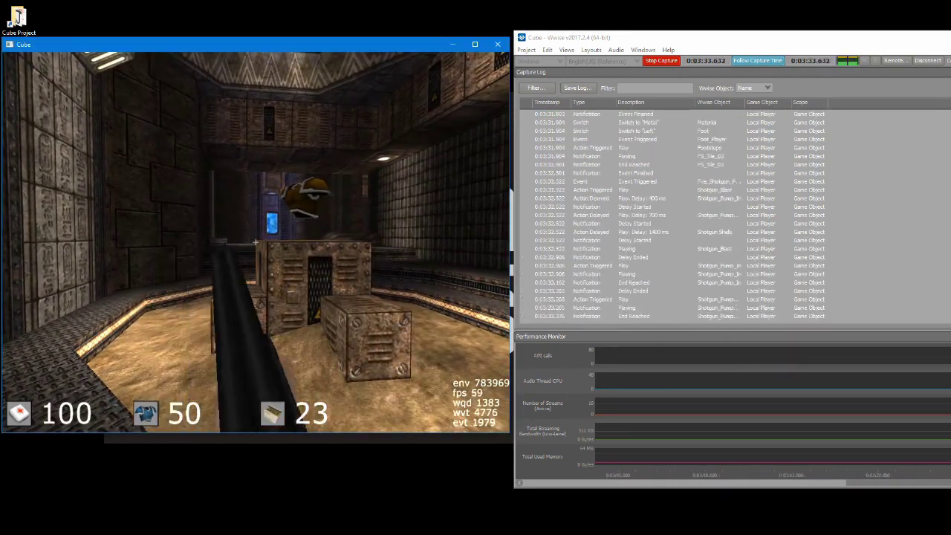
key(w)
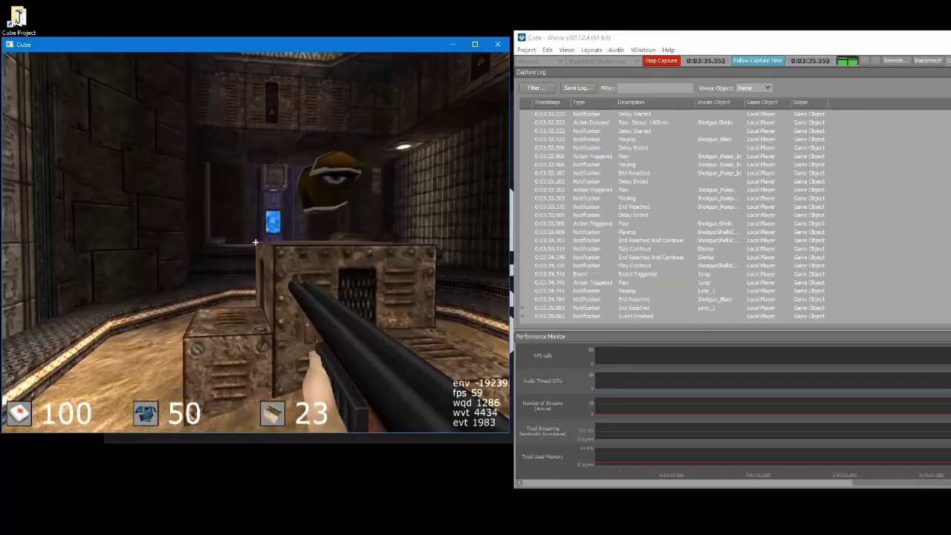
key(space)
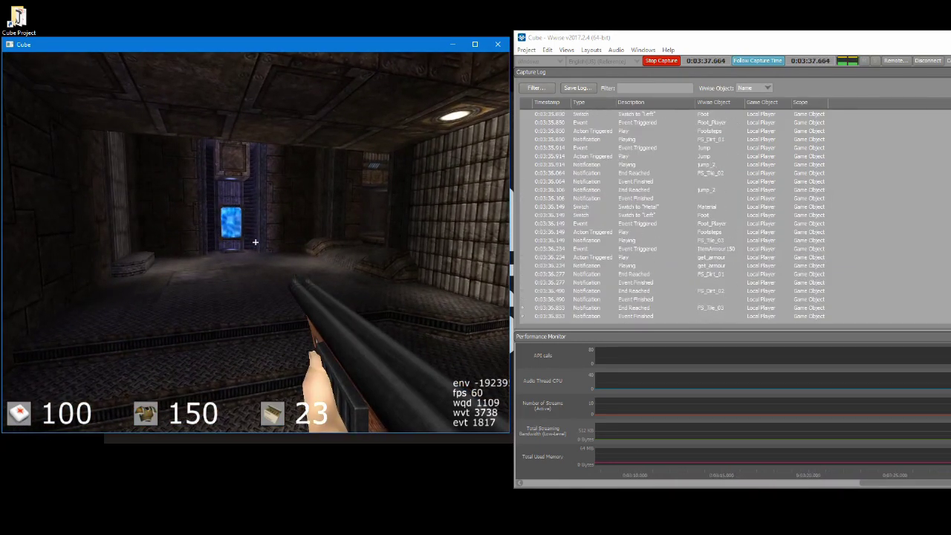
key(w)
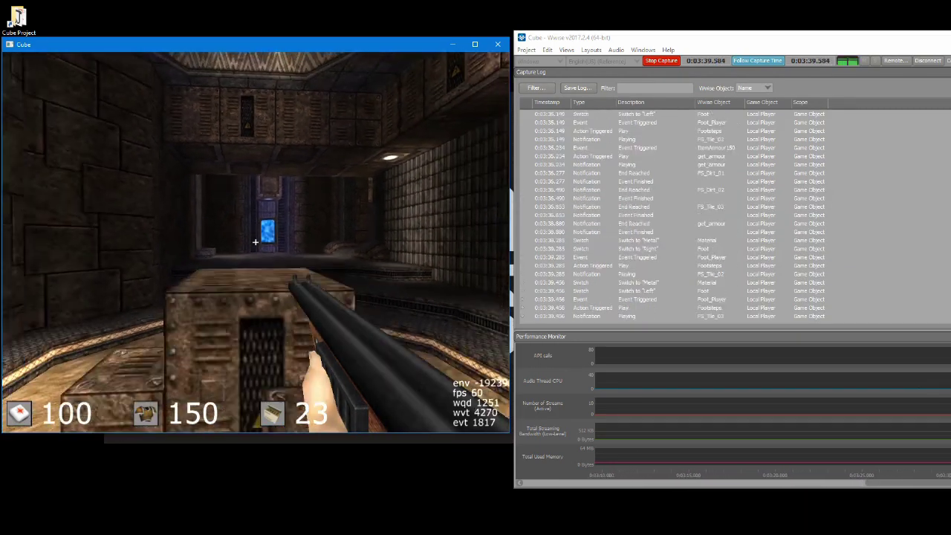